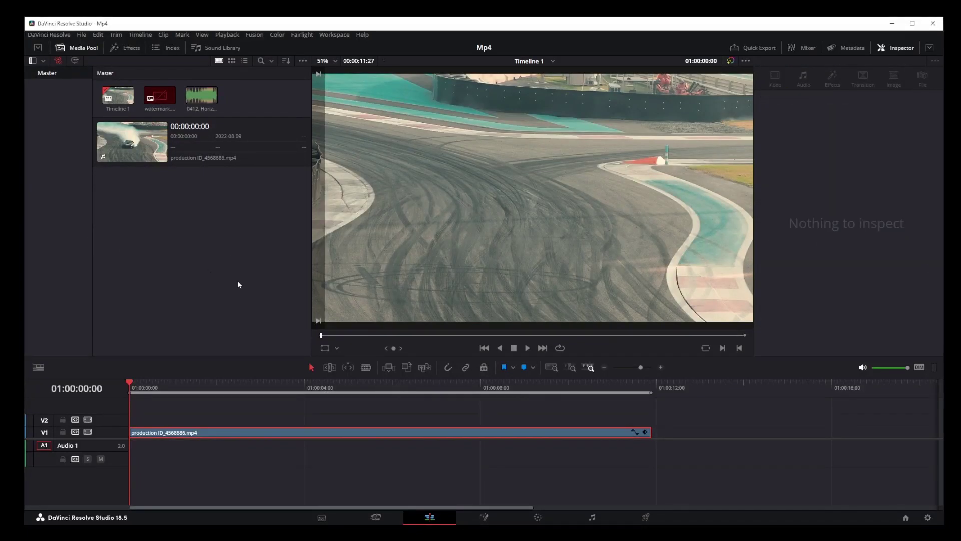
Preview the drift clip, return to an earlier frame, and switch the viewer overlay to Dynamic Zoom
click(526, 348)
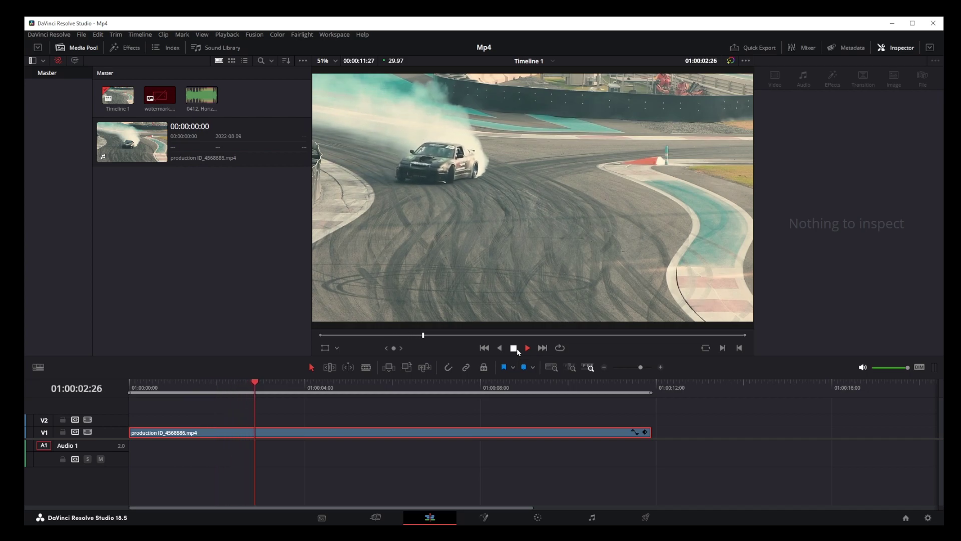
click(515, 348)
drag(424, 336, 374, 338)
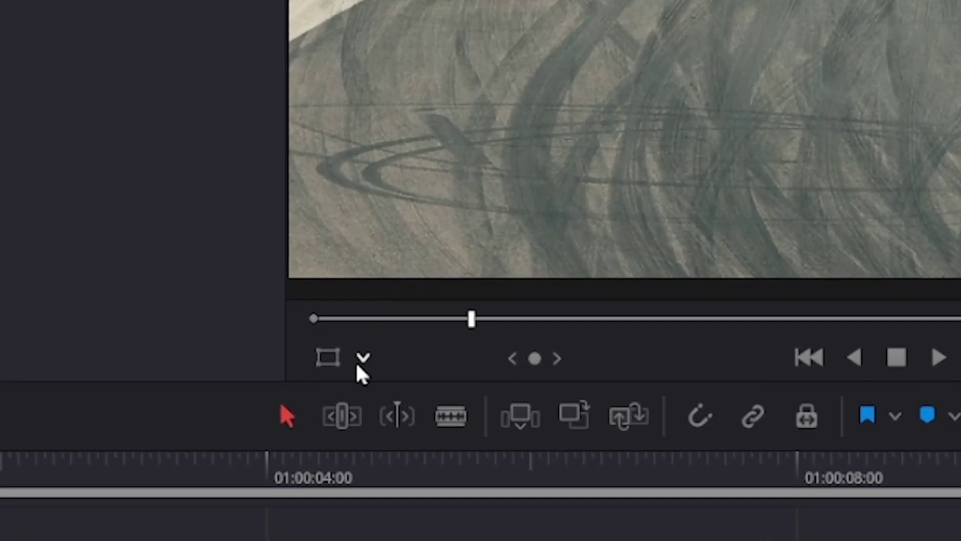
click(363, 359)
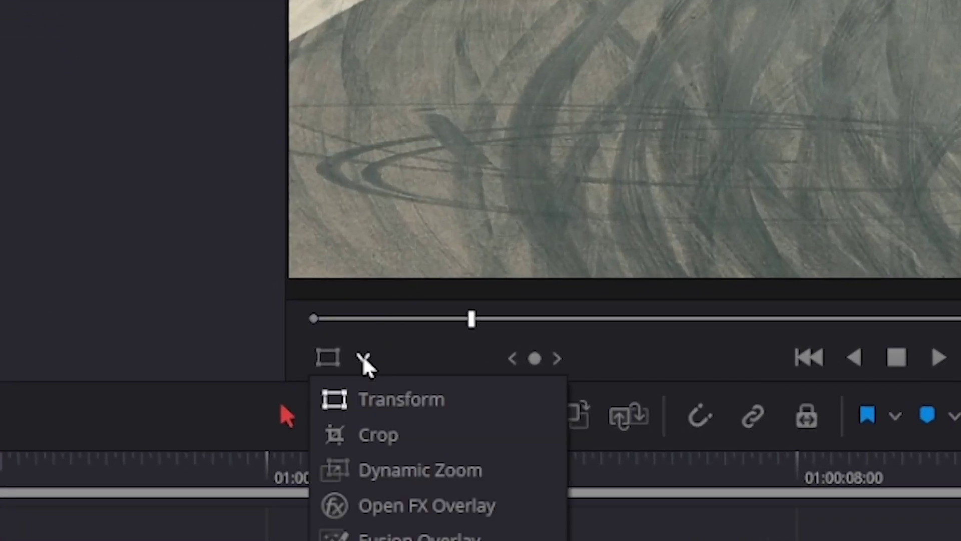
click(417, 473)
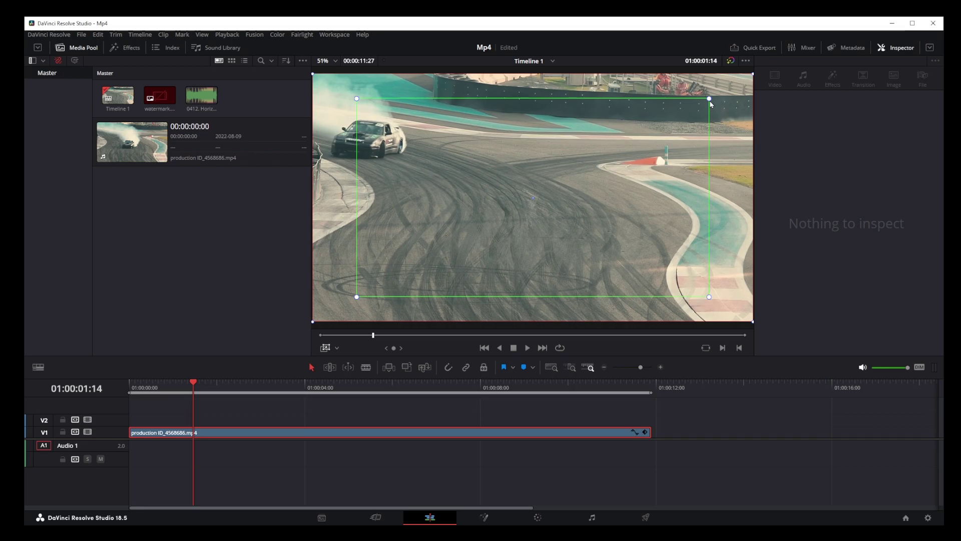
Shrink the start and end zoom boxes, saving midway, until the start box is small at track centre
drag(711, 102, 695, 120)
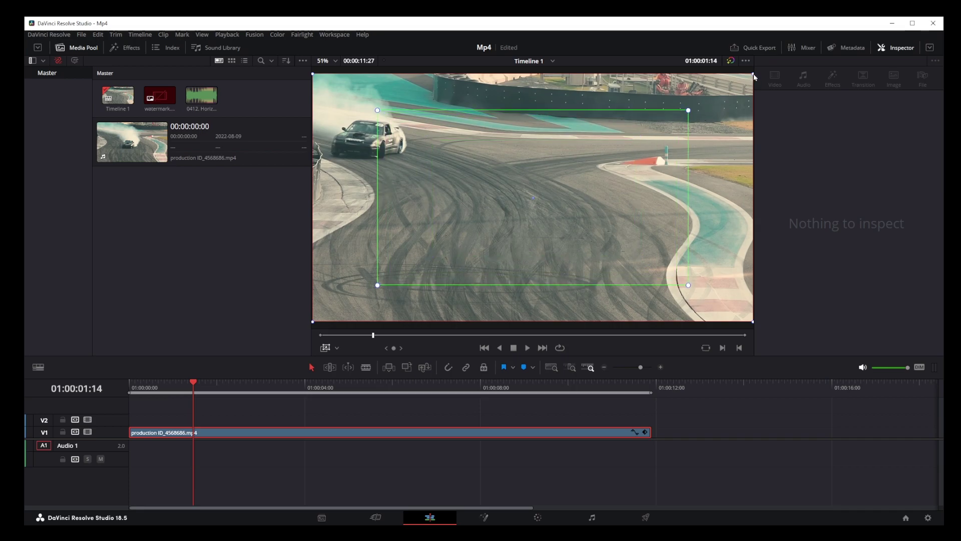
key(ctrl+s)
drag(753, 75, 758, 87)
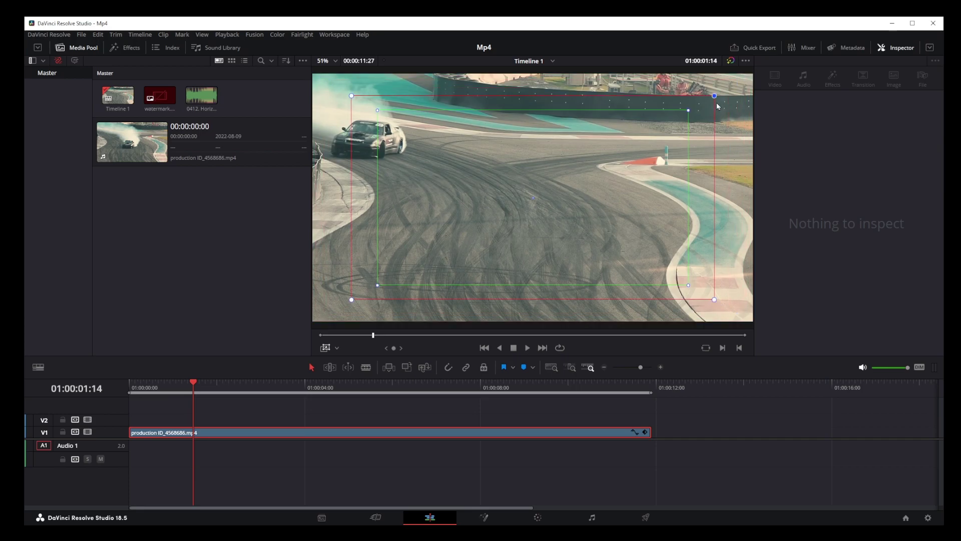
mouse_move(688, 285)
mouse_down()
mouse_move(593, 230)
mouse_move(600, 235)
mouse_up()
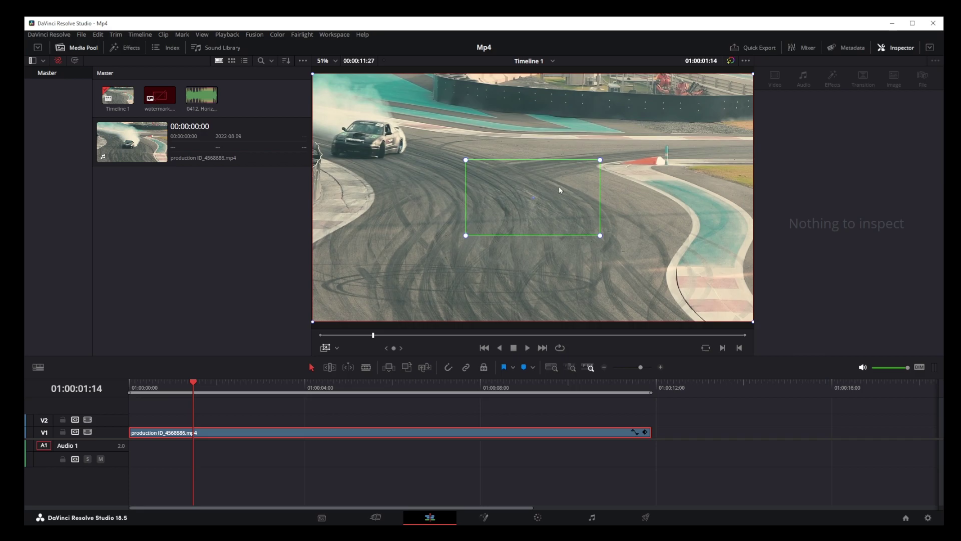
Preview the push-in zoom from the clip start, then return to the start
click(484, 347)
key(space)
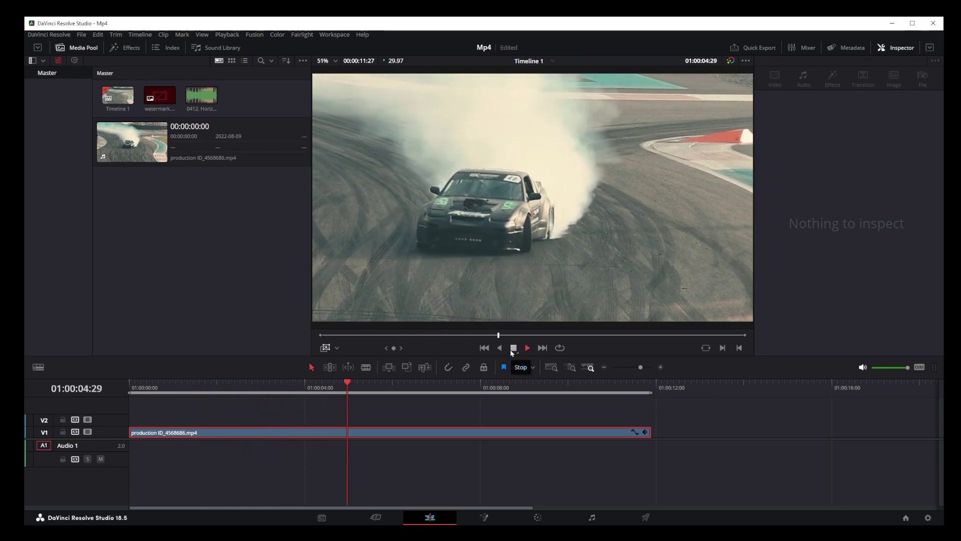
click(514, 348)
click(485, 348)
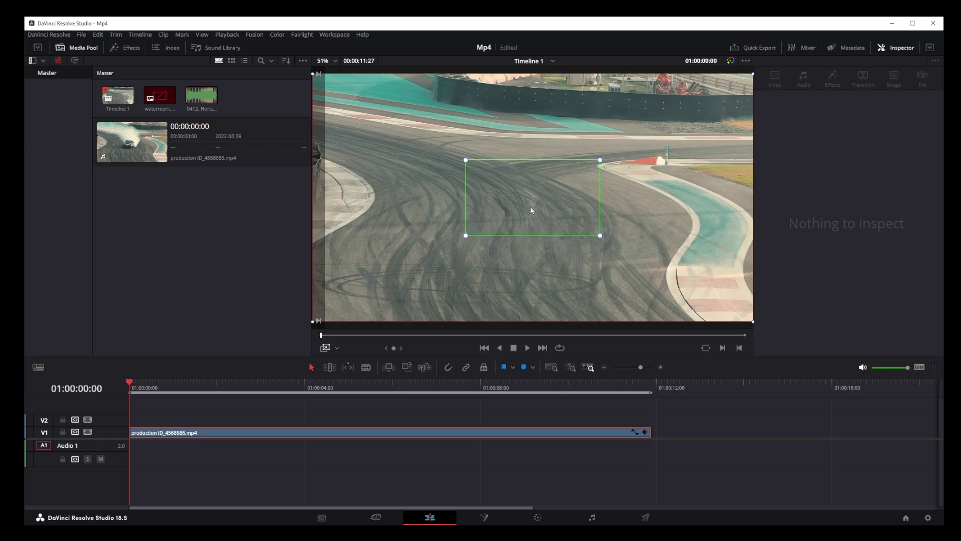
Move the start box to the track's upper-left, shift the pan path lower-right, and preview the pan
drag(577, 200, 439, 129)
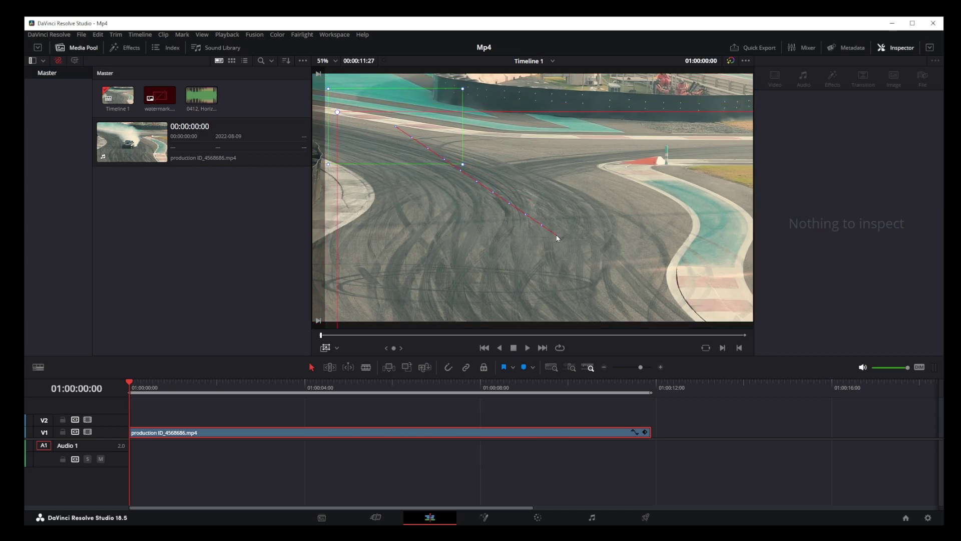
drag(542, 227, 621, 263)
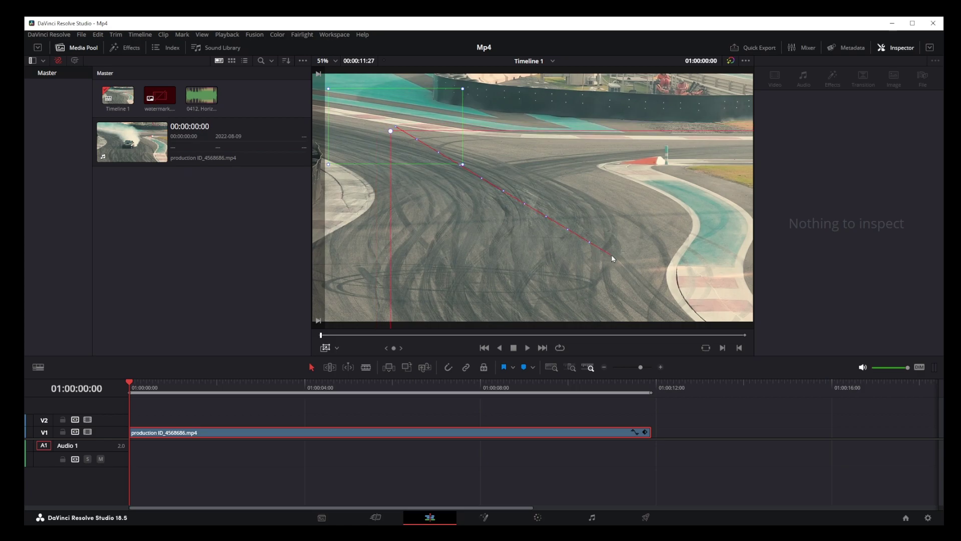
key(space)
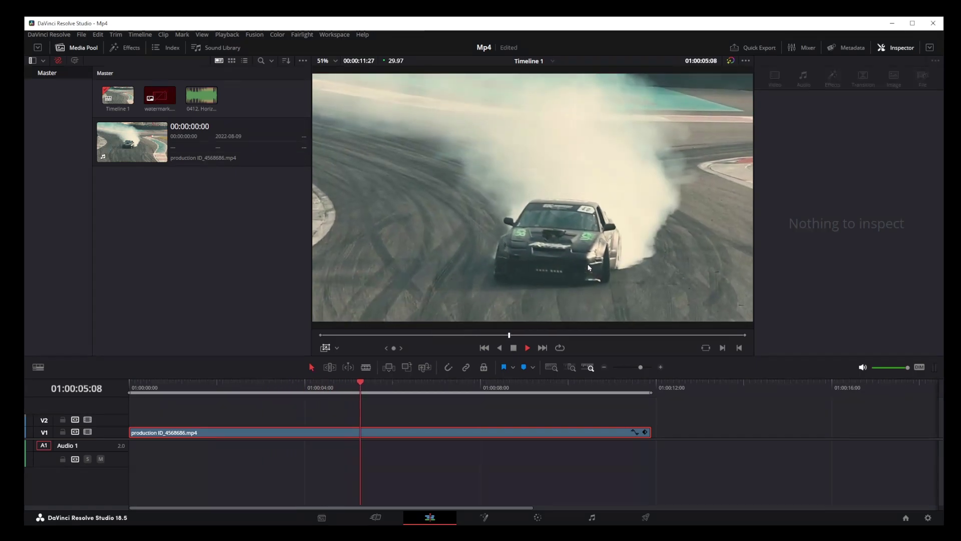
key(space)
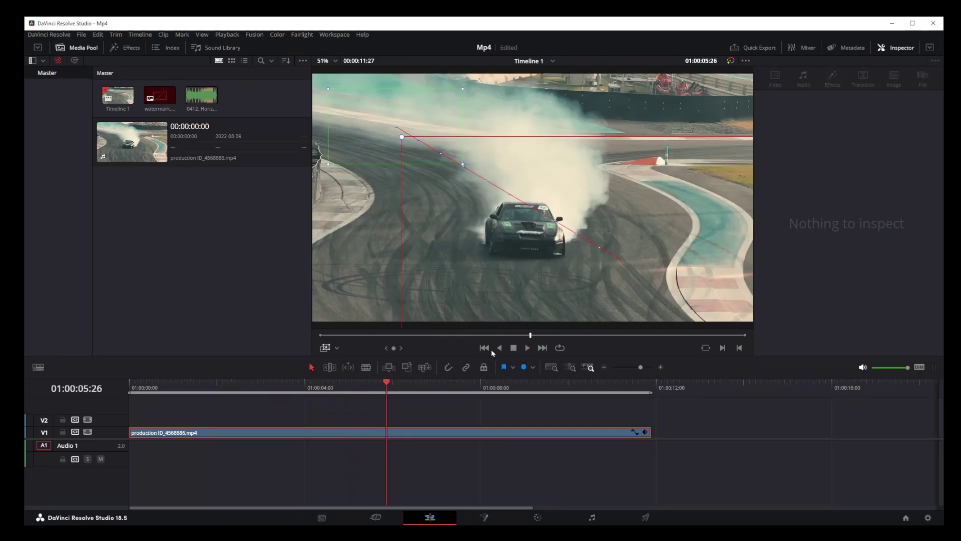
From the clip start, show the Inspector with the Dynamic Zoom settings expanded
click(485, 347)
click(892, 48)
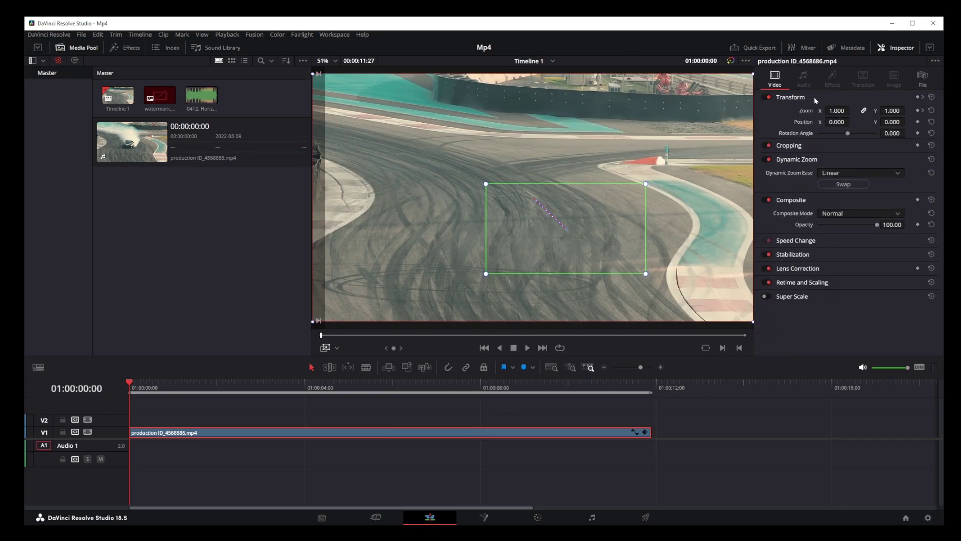
click(814, 97)
click(824, 124)
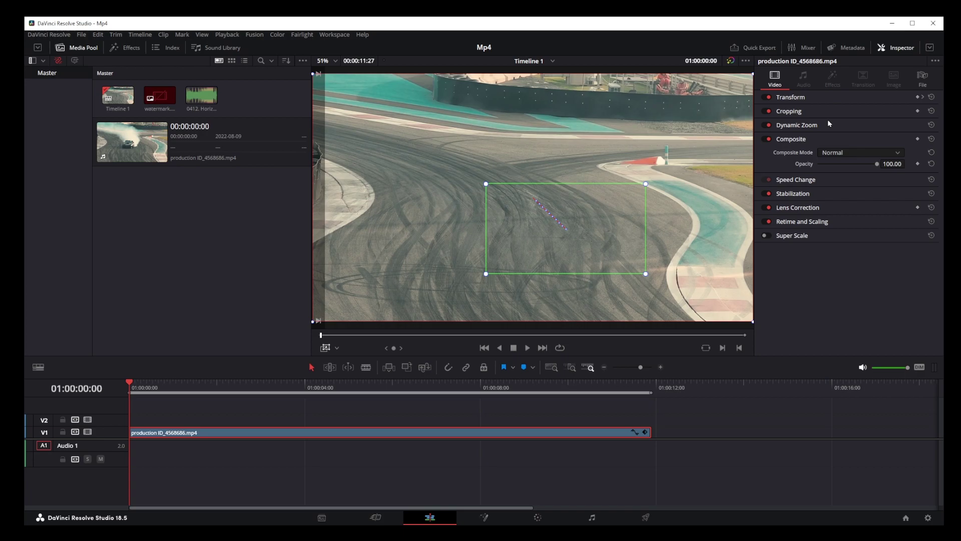
click(820, 125)
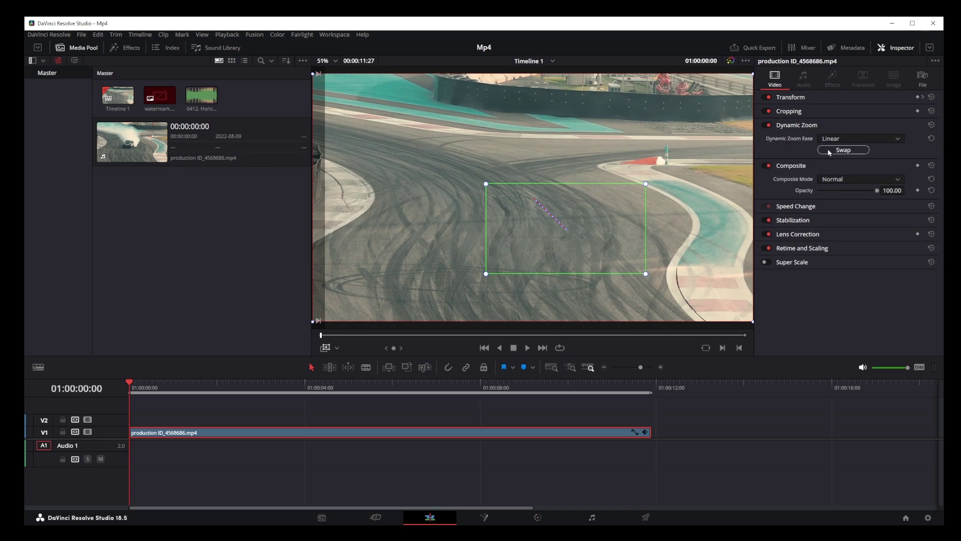
Swap the Dynamic Zoom start and end boxes and play the clip to check the reversal
click(844, 150)
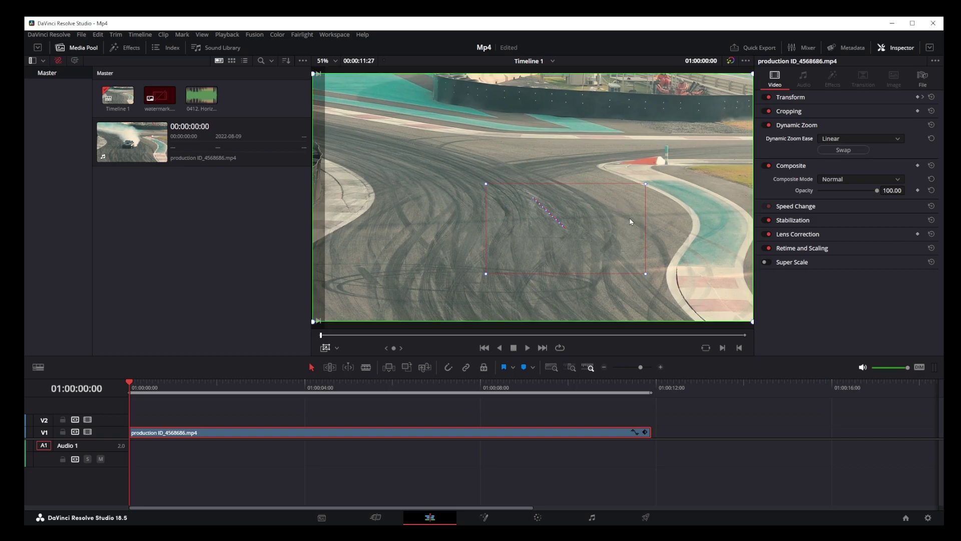
click(524, 348)
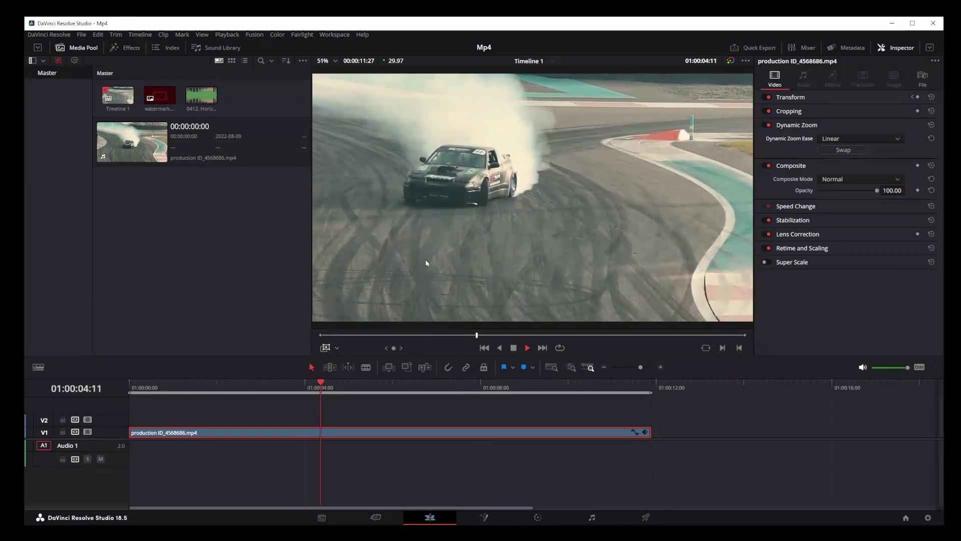
key(space)
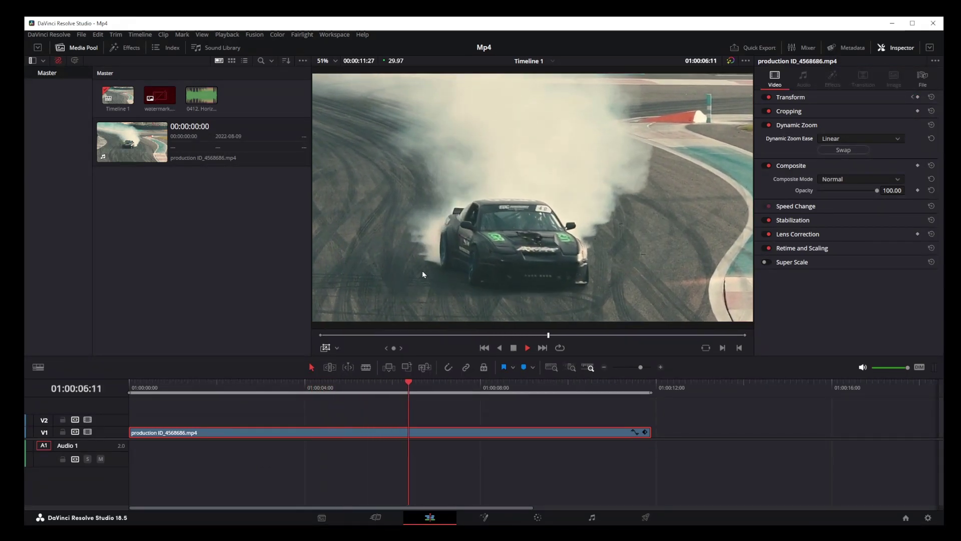